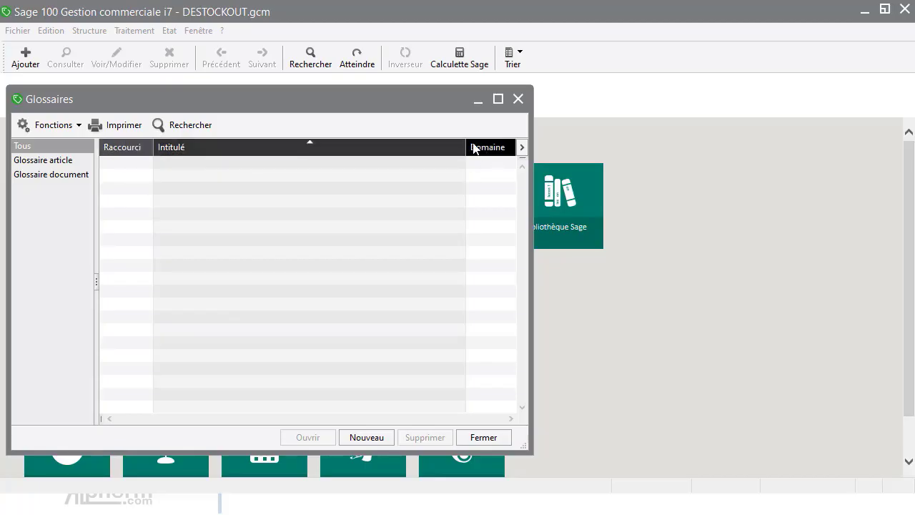
Filter the glossary list to article glossaries and start a new glossary
click(25, 164)
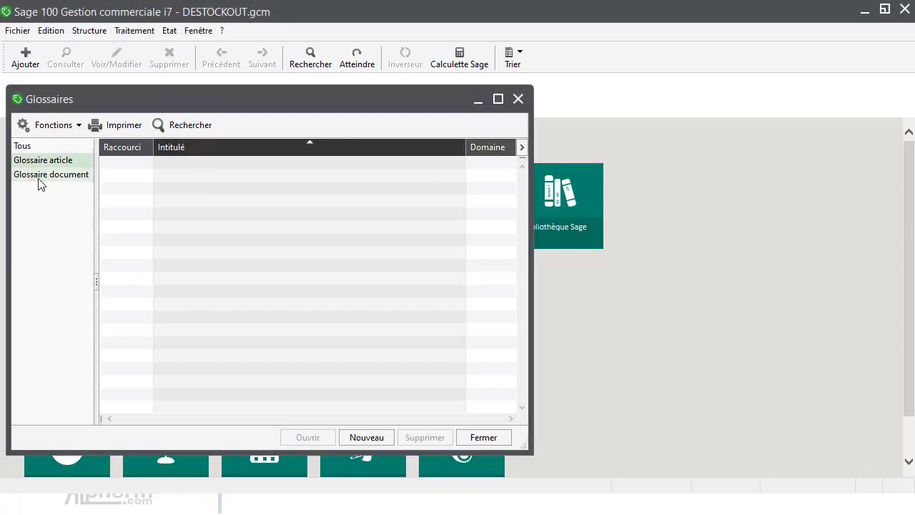
click(38, 178)
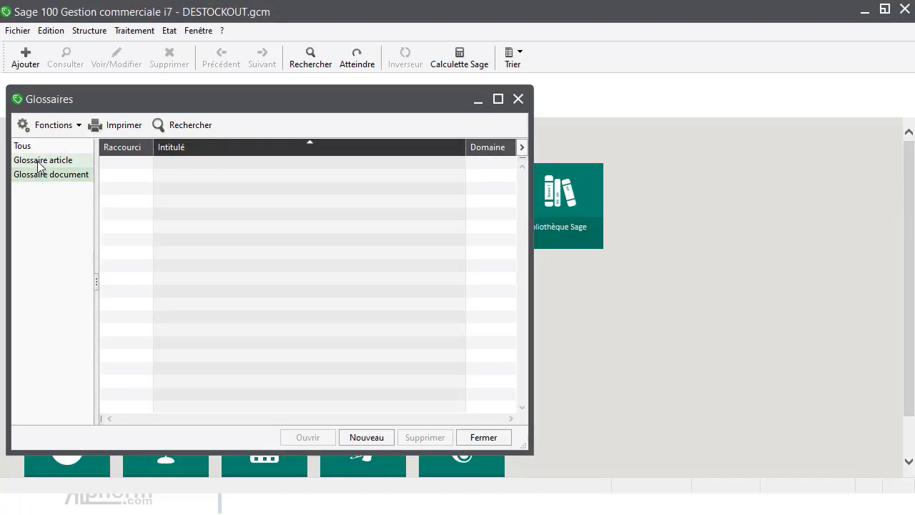
click(40, 166)
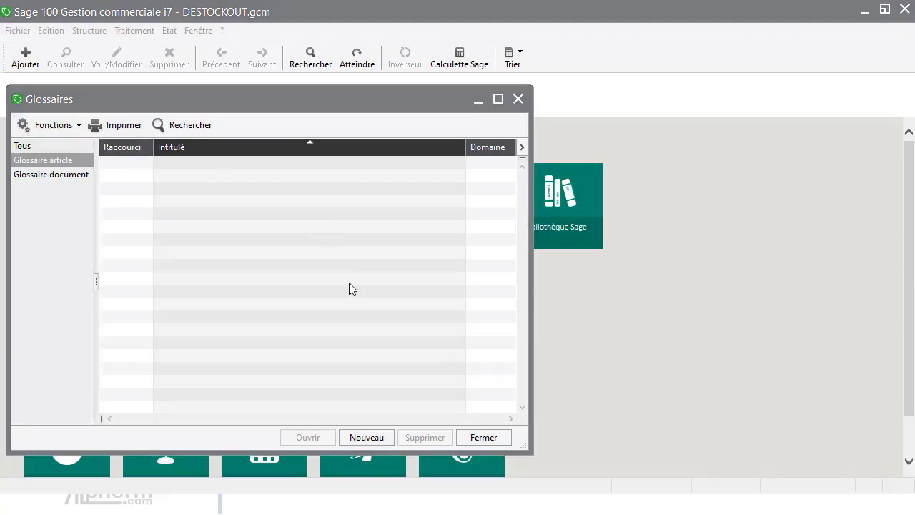
click(368, 438)
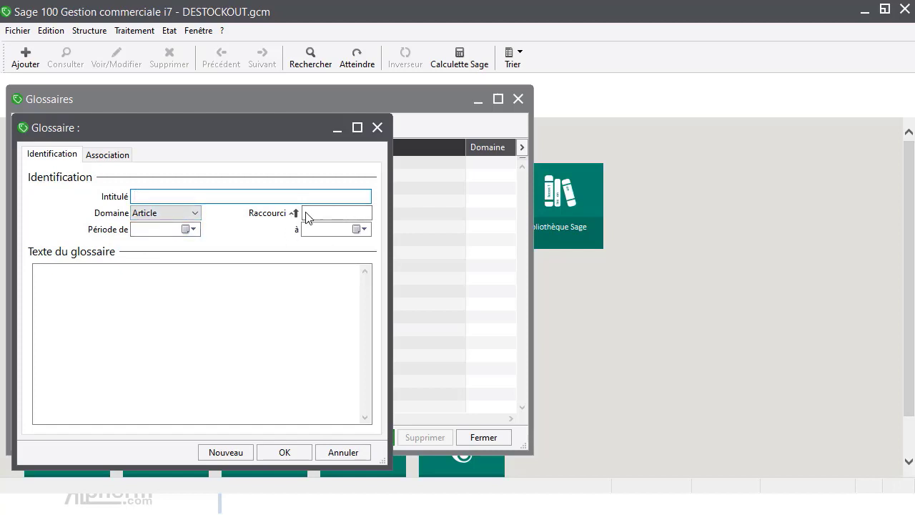
Title the glossary ARROSOIR, keep its domain as Article, and set its shortcut to ARR
click(160, 213)
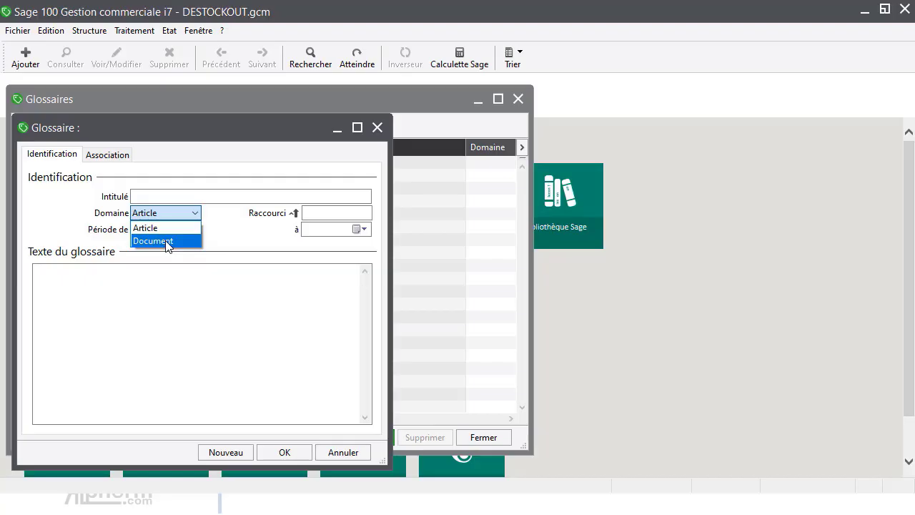
click(167, 196)
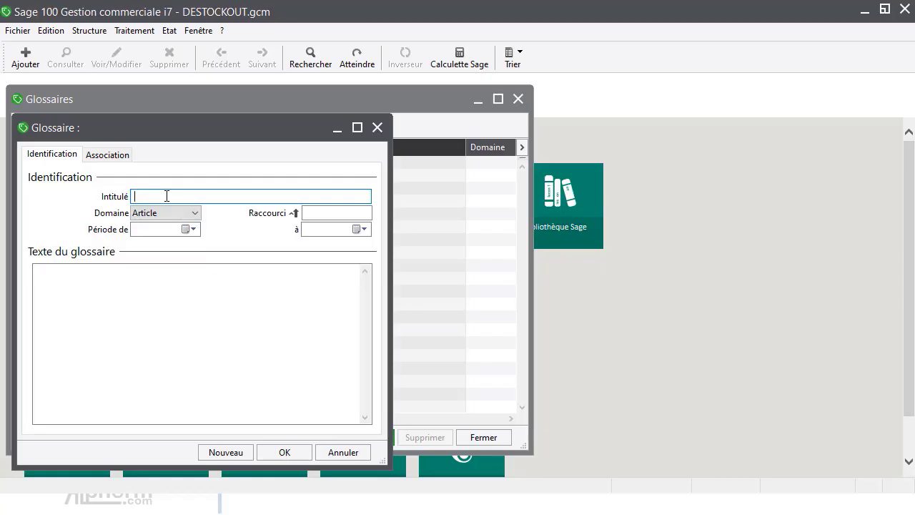
text(ARROSOIR)
click(178, 213)
click(178, 213)
click(315, 213)
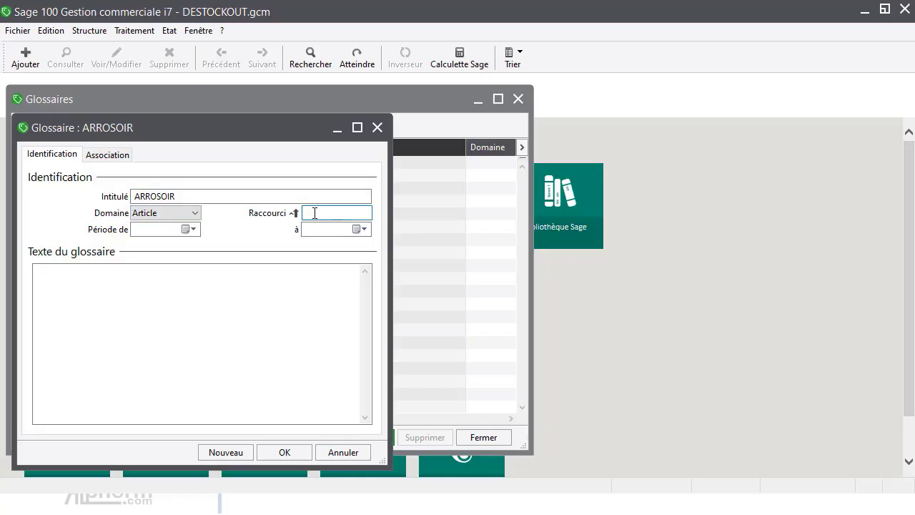
text(ARR)
Leave the period blank and fill the glossary text with "Glossaire exemple texte" followed by the Lorem Ipsum sample paragraphs and bullets
click(161, 233)
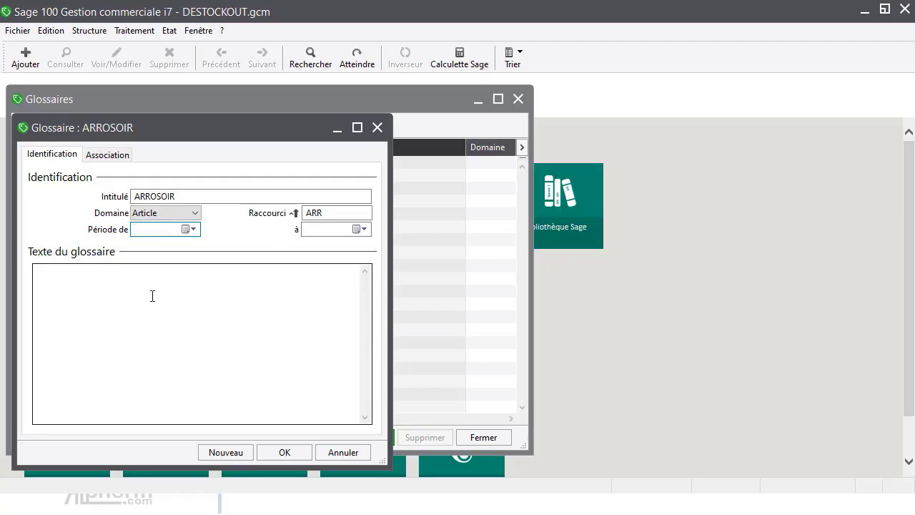
click(107, 313)
text(Glossaire exemple texte Lorem Ipsum is simply dummy text of the printing and typesetting industry. Lorem Ipsum has been the industry's standard dummy text ever since the 1500s, when an unknown printer took a galley of type and scrambled it to make a type specimen book. •	It has survived not only five centuries, but also the leap into electronic typesetting, remaining essentially unchanged. It was popularised in the 1960s with the release of Letraset sheets containing Lorem Ipsum passages, •	and more recently with desktop publishing software like Aldus PageMaker including versions of Lorem Ipsum)
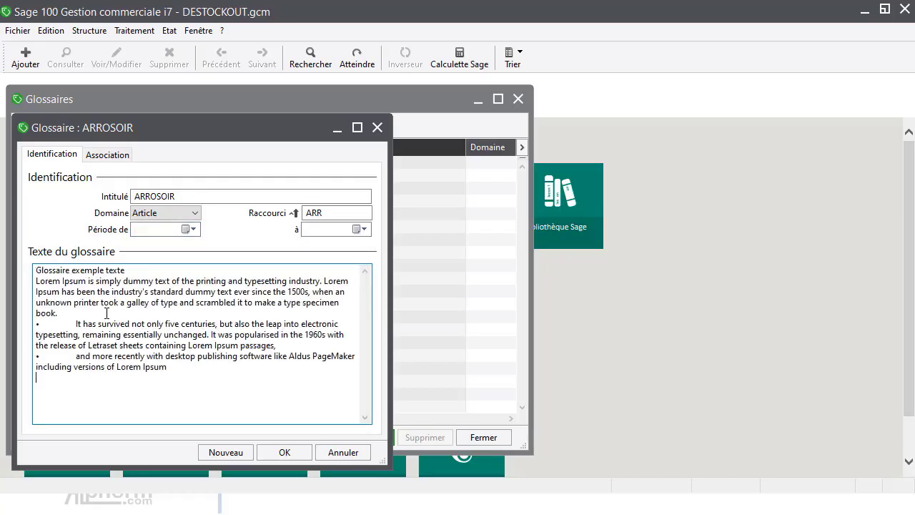
Associate the ARROSOIR article with the glossary and save the glossary
click(105, 159)
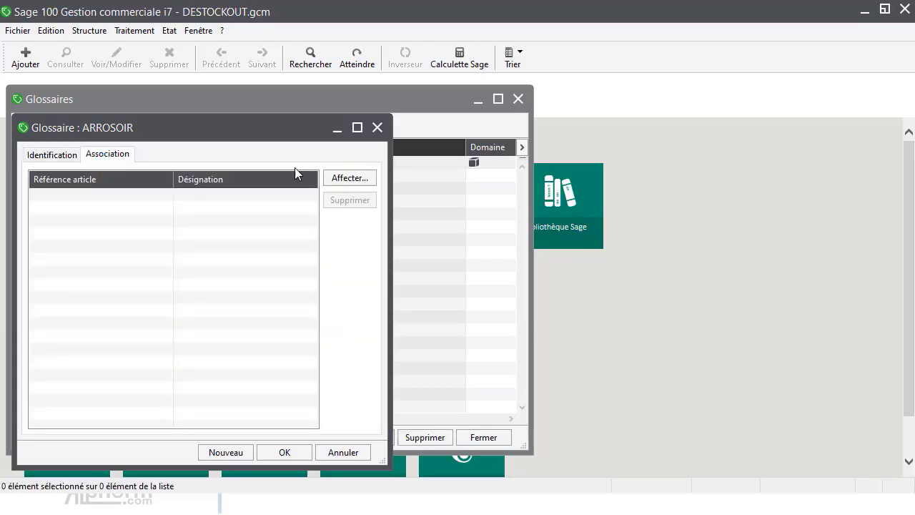
click(335, 179)
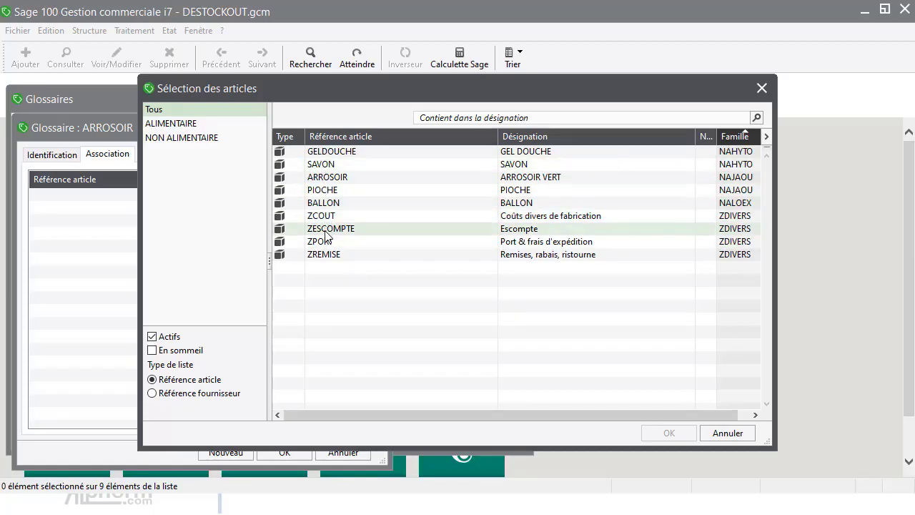
double_click(323, 181)
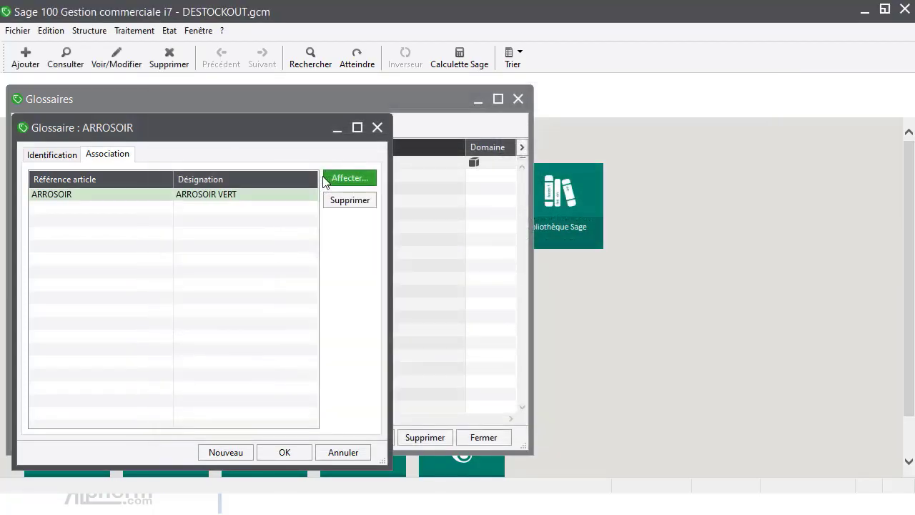
click(284, 453)
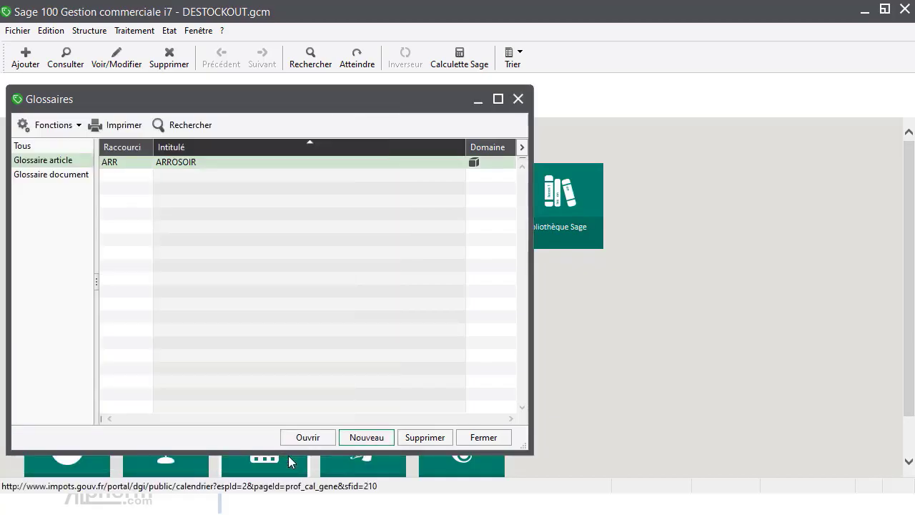
Open the sales documents and create a new quote (Devis)
click(133, 30)
click(172, 47)
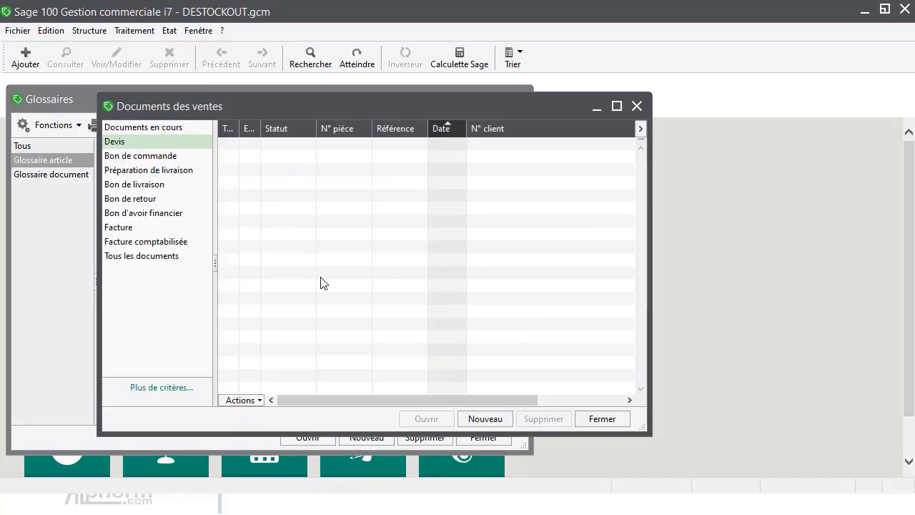
click(486, 418)
click(472, 335)
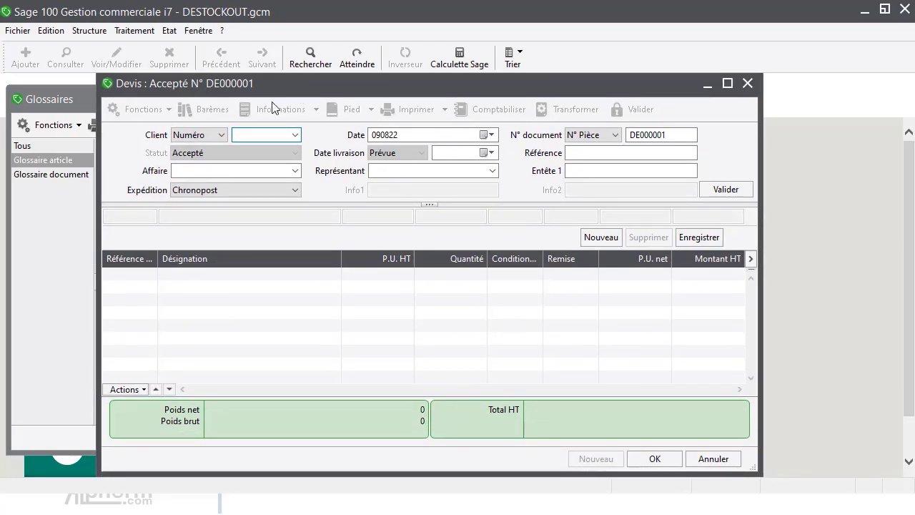
Assign the first customer in the list to the quote and validate the header with its other fields at their defaults
click(246, 126)
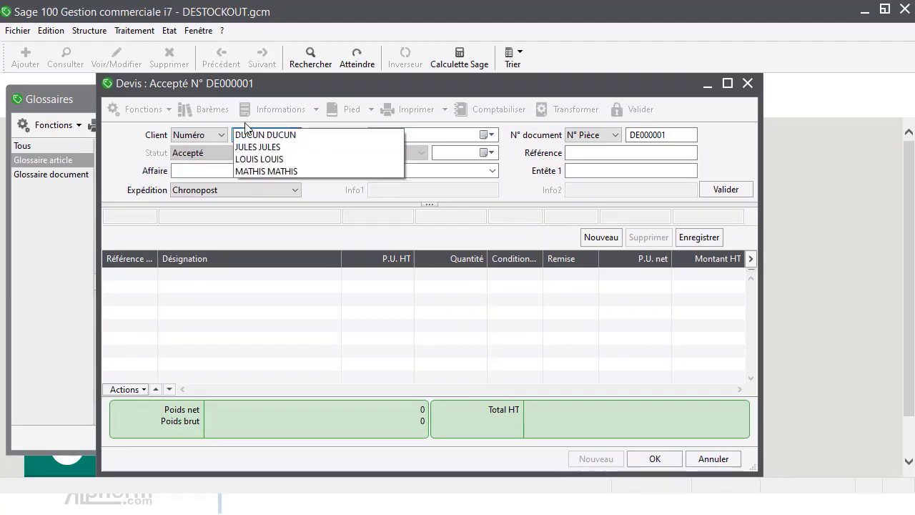
key(Return)
key(Tab)
key(Tab)
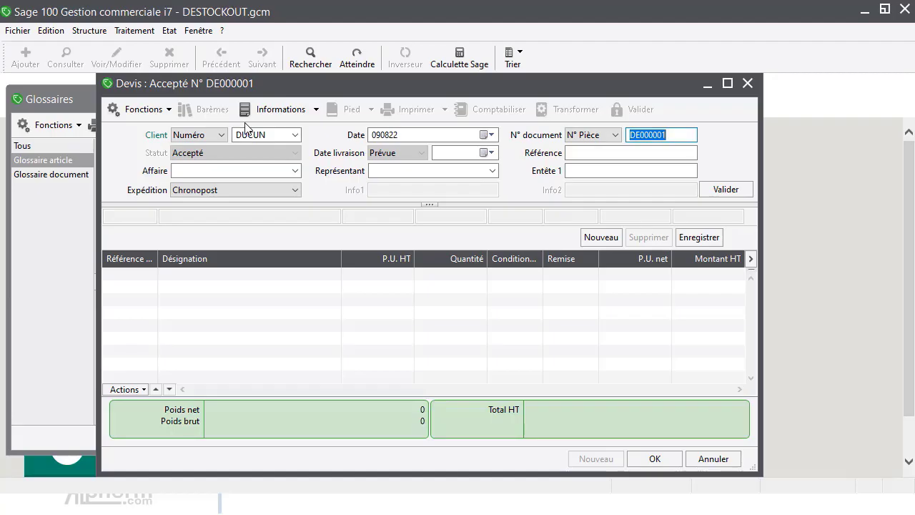
key(Tab)
key(Tab)
key(Tab)
key(Tab)
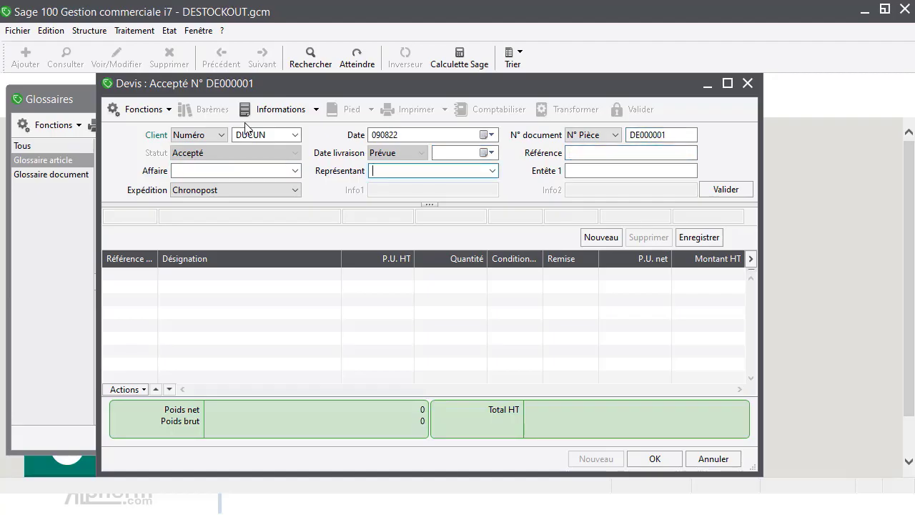
key(Return)
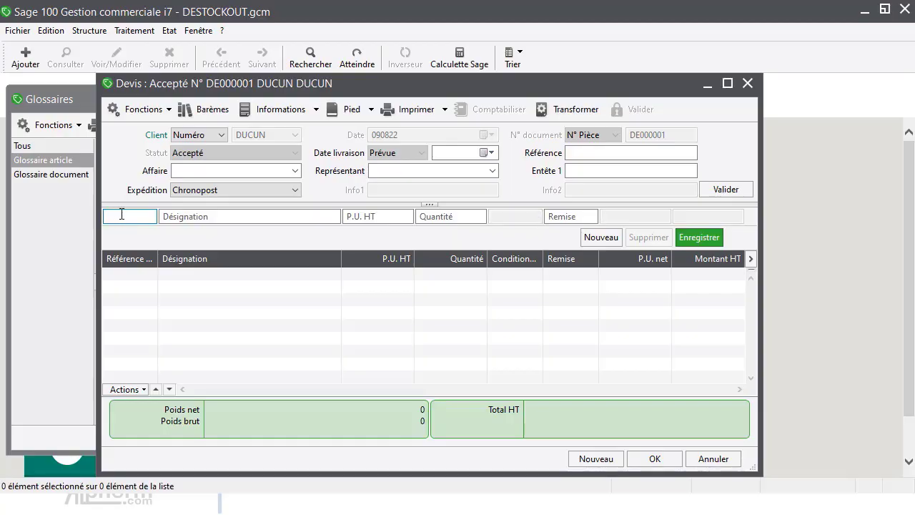
Add a quote line for the ARROSOIR article with quantity 1 and save the line
text(ARBOS)
key(Tab)
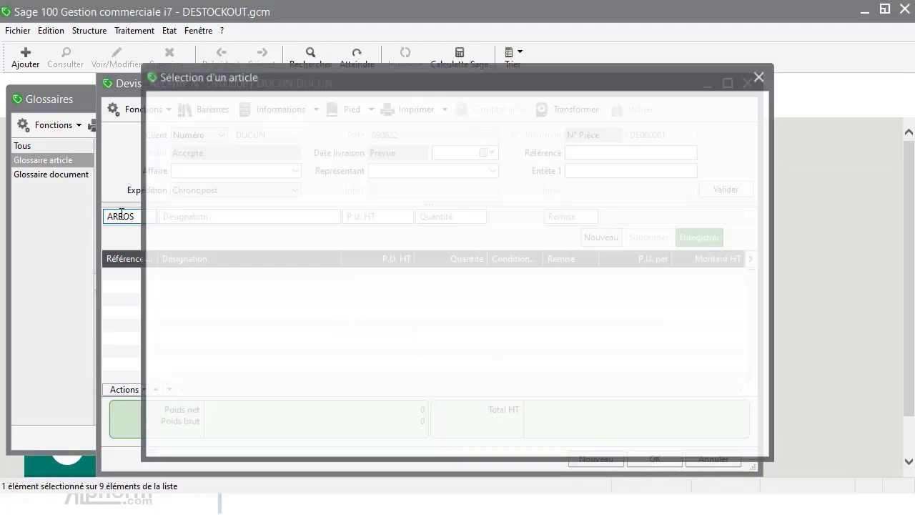
key(Return)
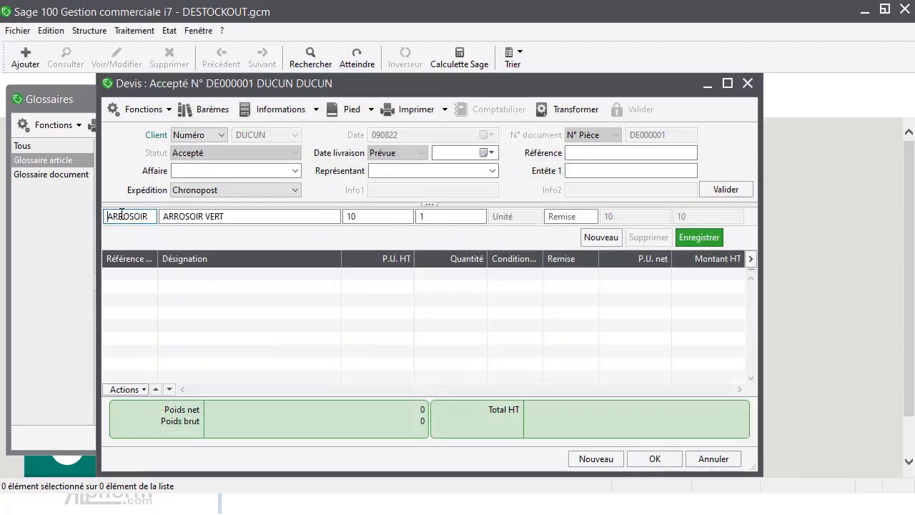
key(Tab)
key(Tab)
key(Tab)
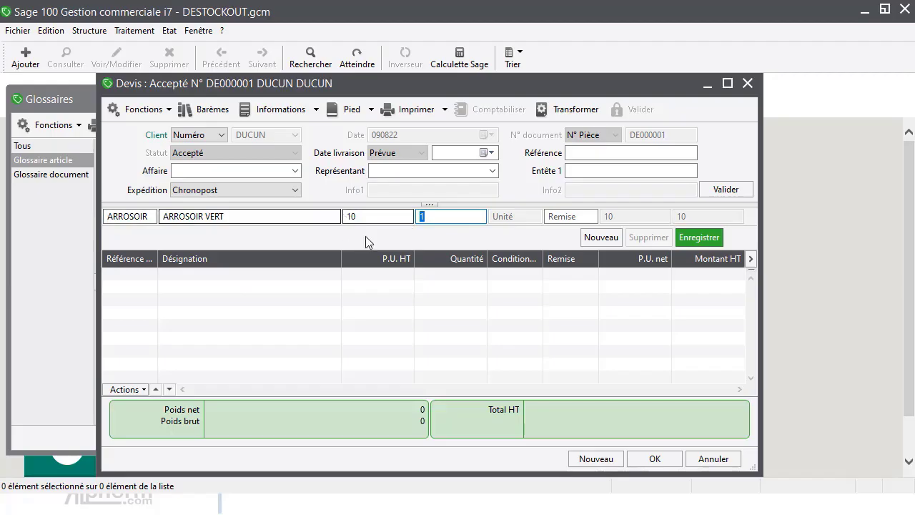
text(1)
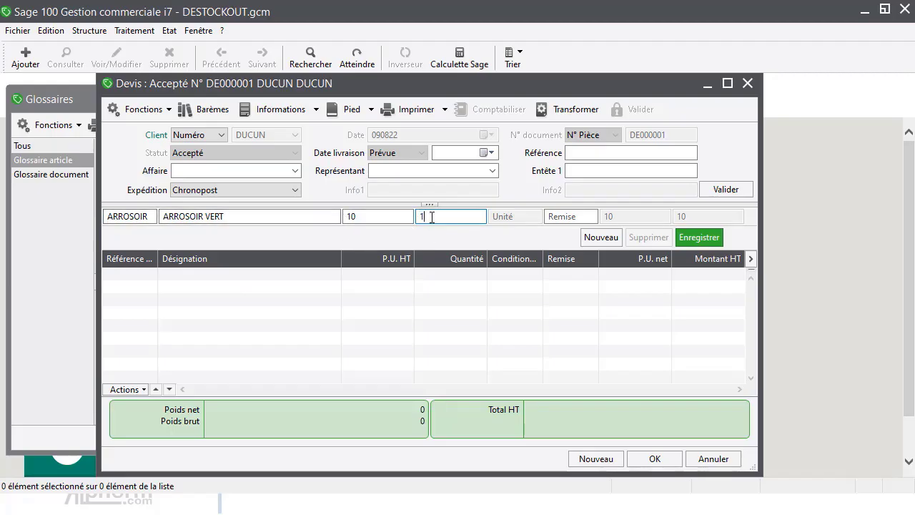
click(704, 238)
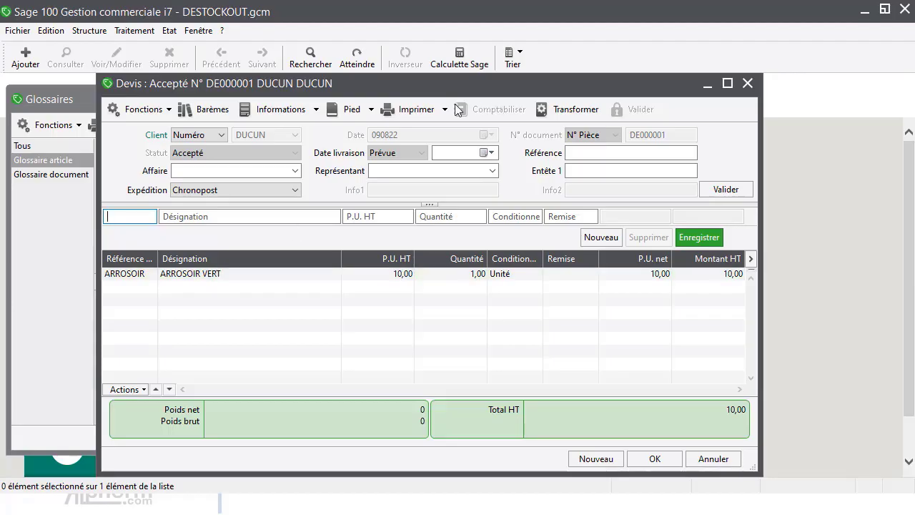
Preview the quote with the Devis client.bgc template and attached article glossaries enabled, examine the glossary text, and close the preview
click(427, 110)
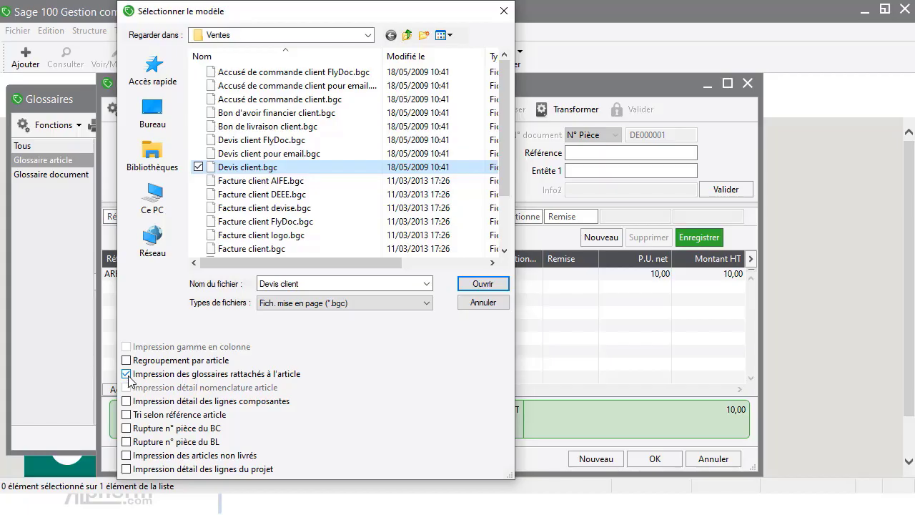
click(490, 284)
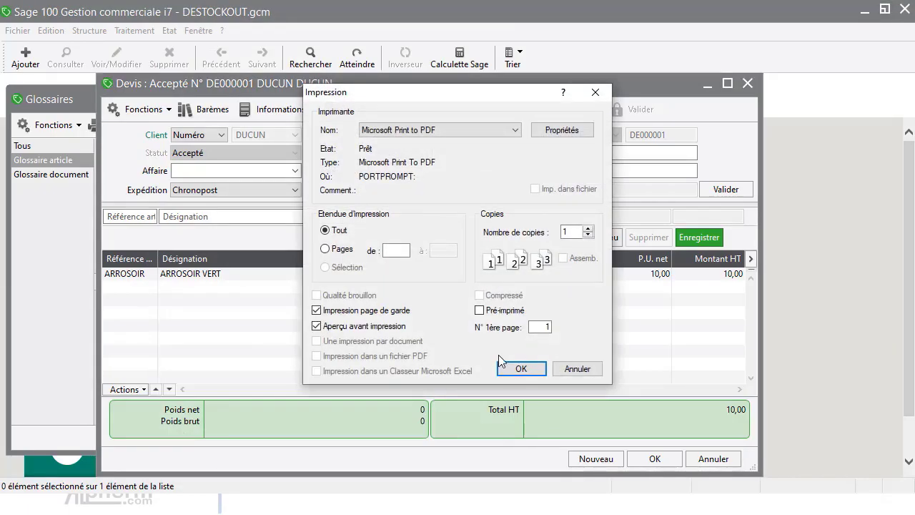
click(508, 369)
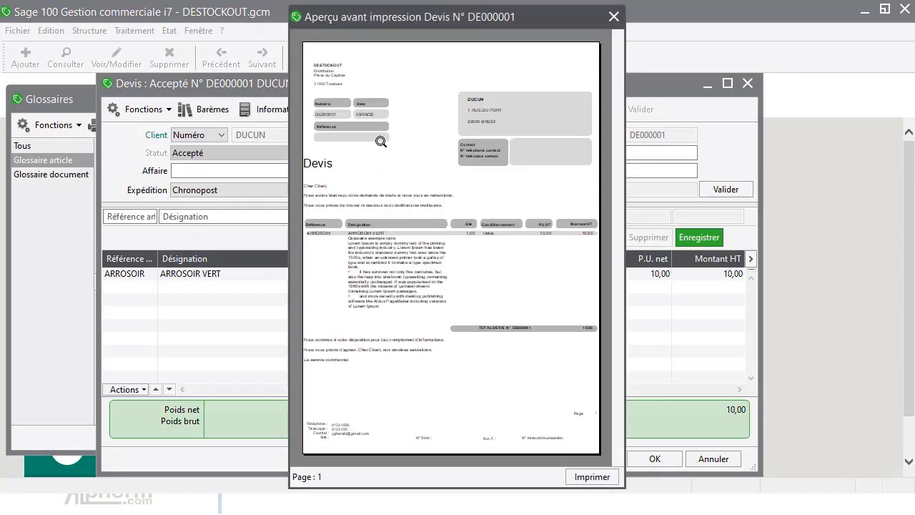
click(473, 118)
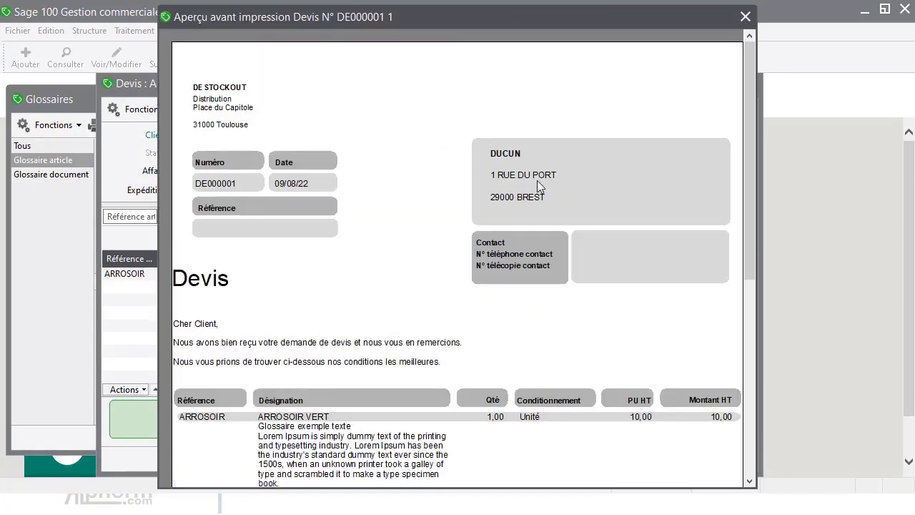
scroll(474, 321, down, 4)
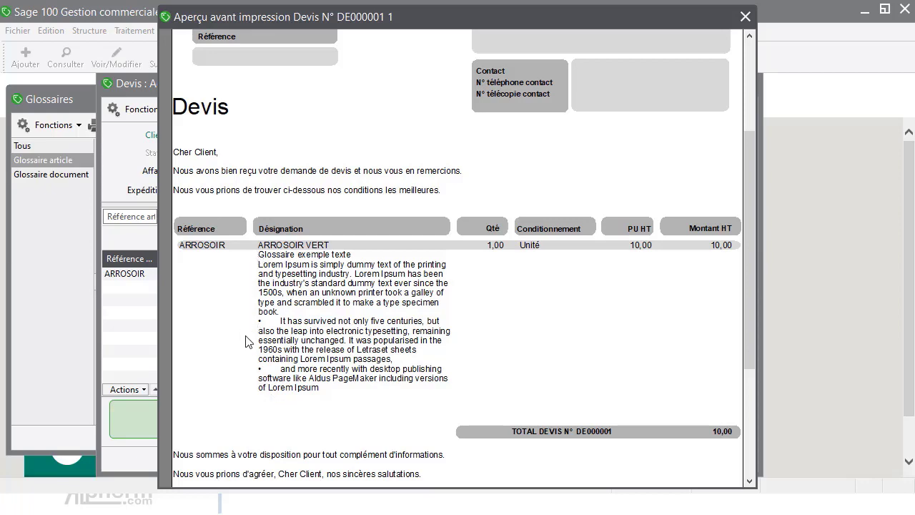
scroll(445, 390, down, 1)
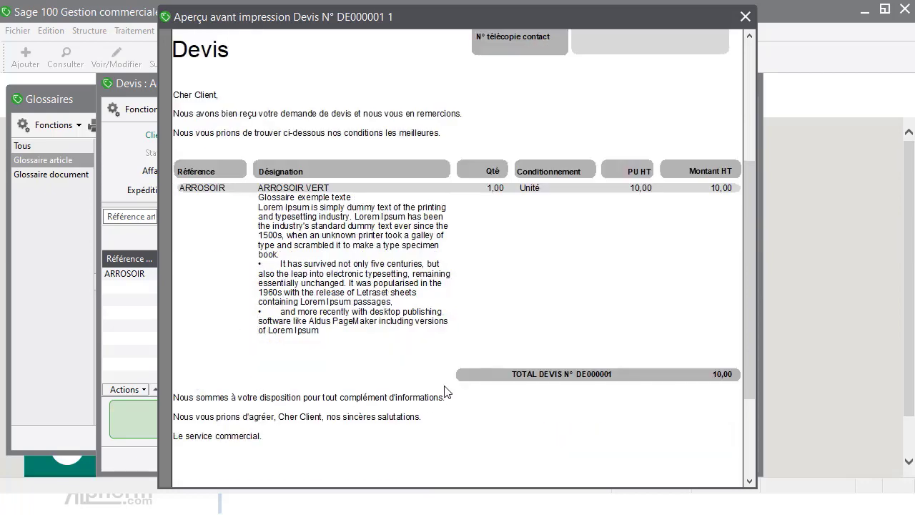
scroll(445, 390, up, 3)
click(536, 232)
key(Escape)
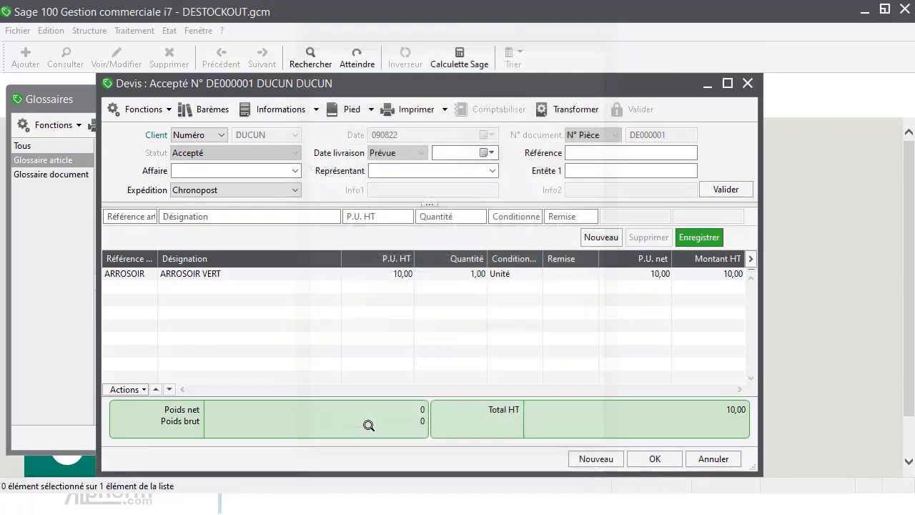
Preview the quote again with Devis client.bgc and printing of attached article glossaries disabled, and examine the article line
click(400, 114)
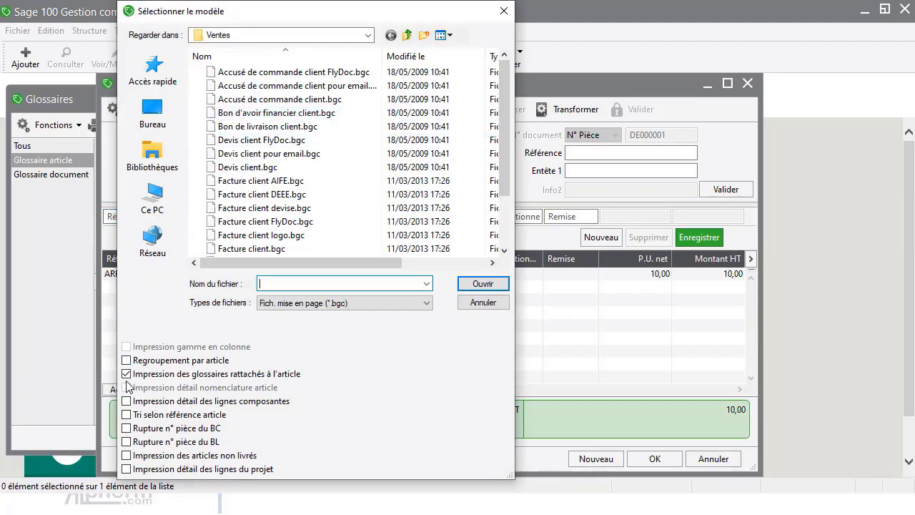
click(126, 375)
double_click(250, 172)
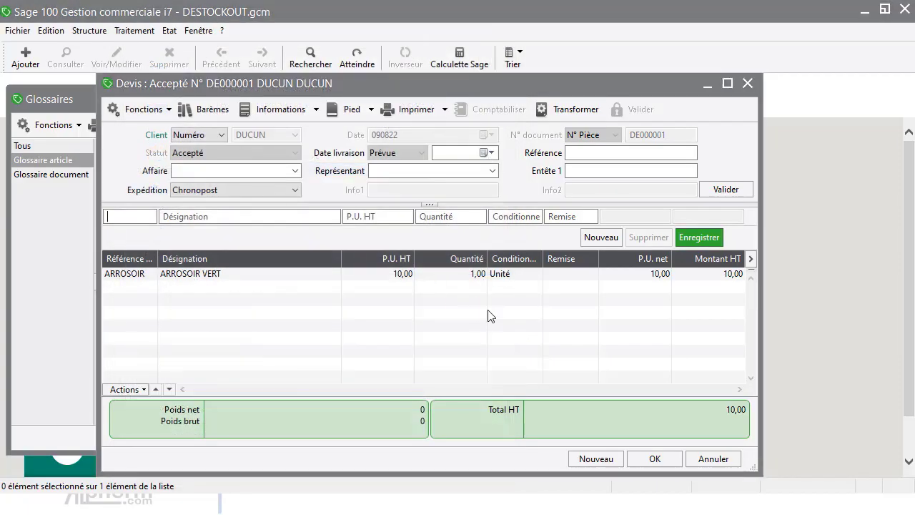
click(520, 369)
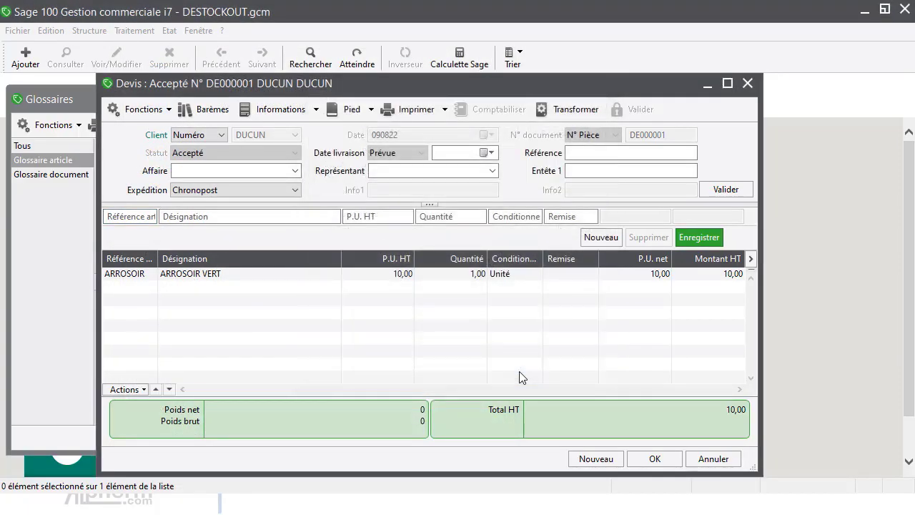
click(453, 282)
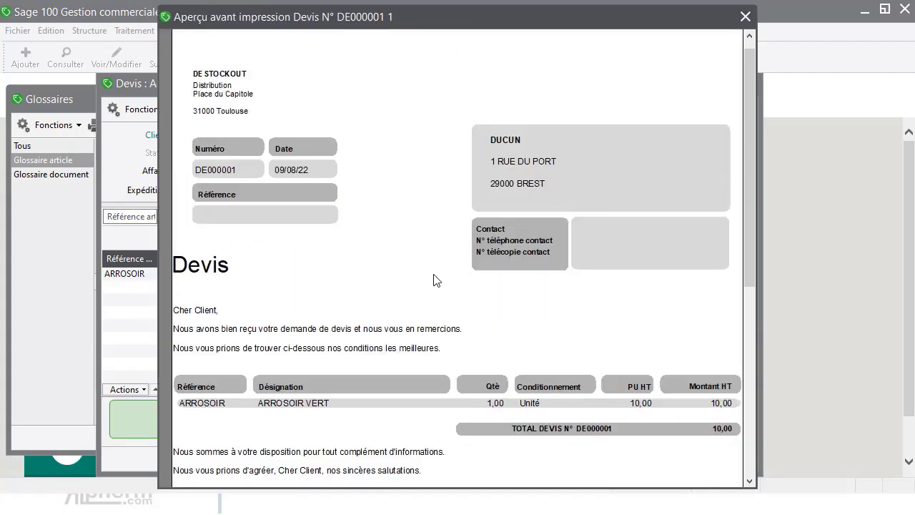
scroll(289, 410, down, 2)
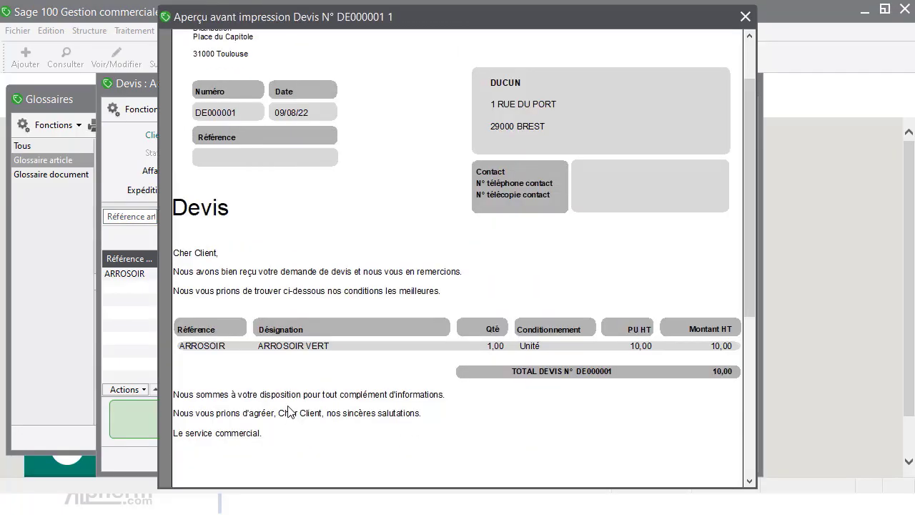